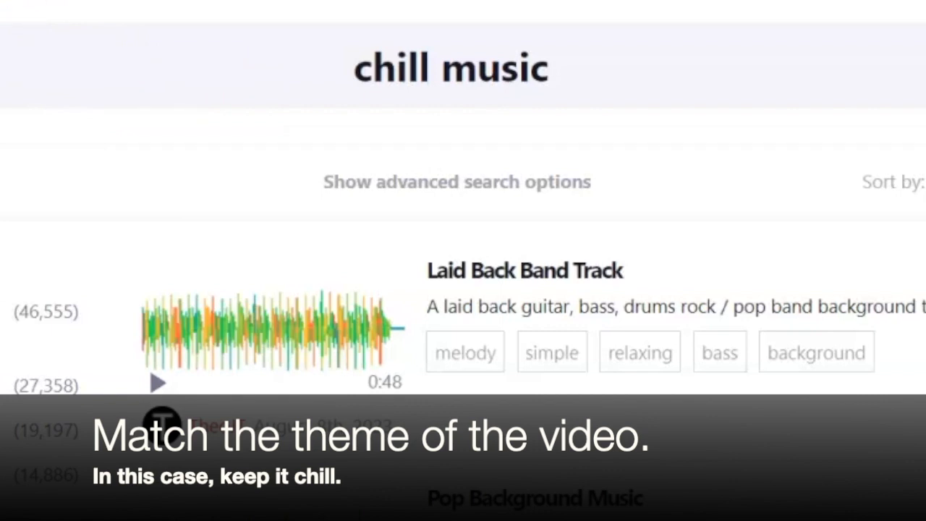
# Search the sound library for chill music and preview Chill Background Music and chill background music #2.wav
pyautogui.click(559, 75)
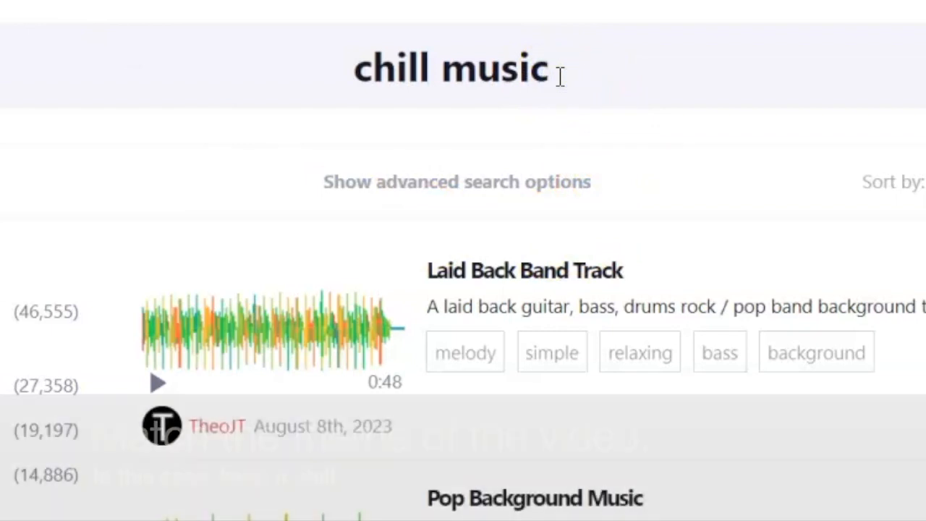
pyautogui.press('Return')
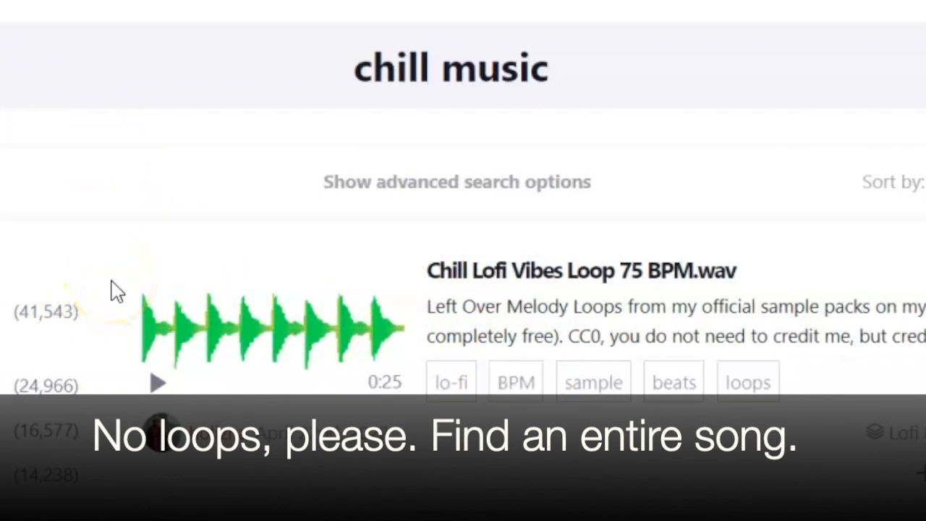
pyautogui.scroll(-5, 116, 292)
pyautogui.scroll(-2, 115, 291)
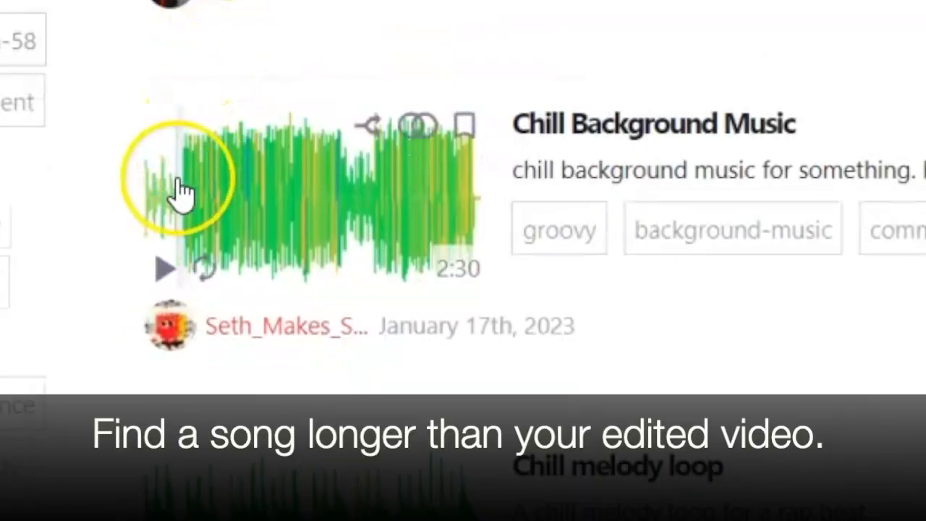
pyautogui.click(163, 267)
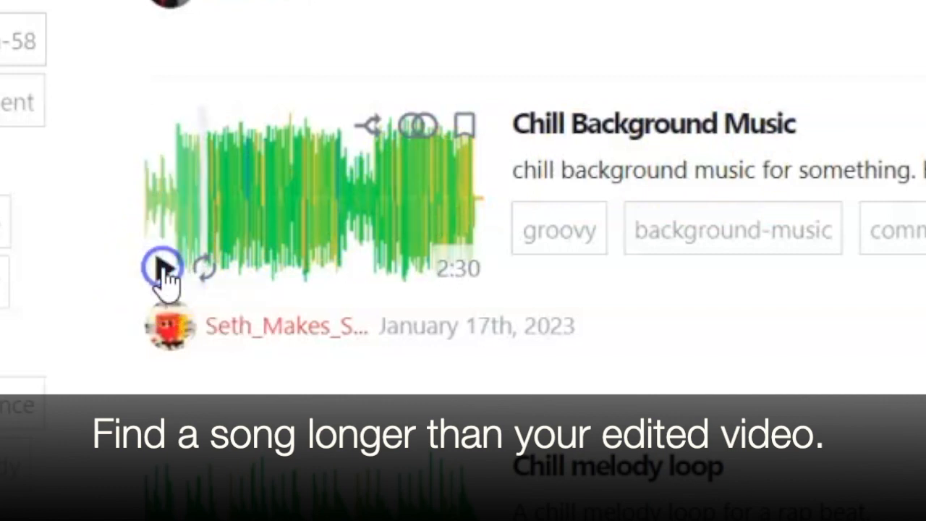
pyautogui.scroll(-3, 174, 152)
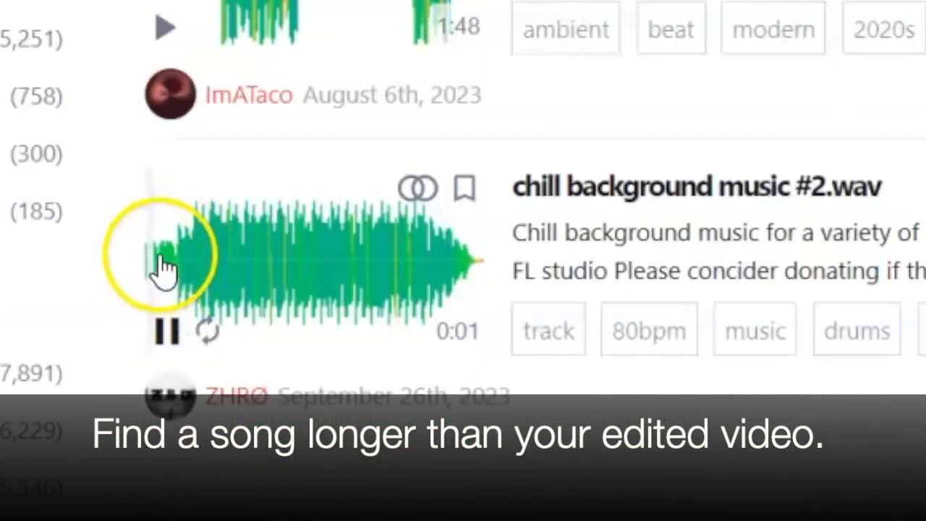
pyautogui.click(333, 282)
# Look further through the results for a full-length song and open I Know You Will (chill downtempo music)
pyautogui.scroll(-4, 336, 275)
pyautogui.scroll(-1, 345, 268)
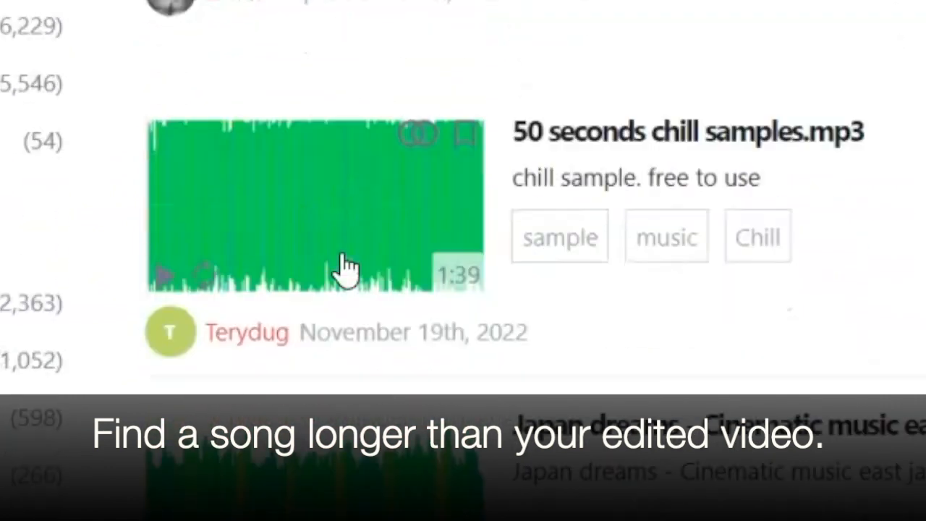
pyautogui.scroll(-7, 345, 268)
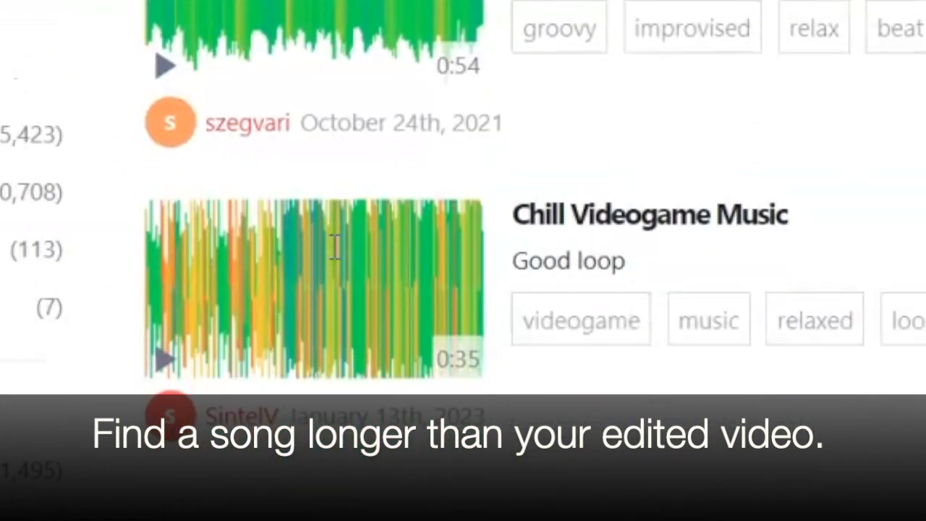
pyautogui.scroll(-1, 335, 250)
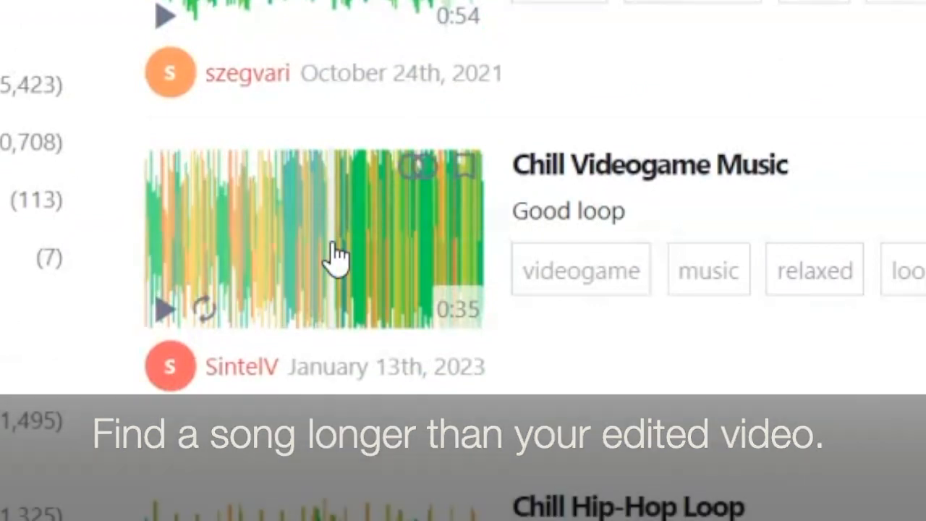
pyautogui.scroll(-9, 332, 257)
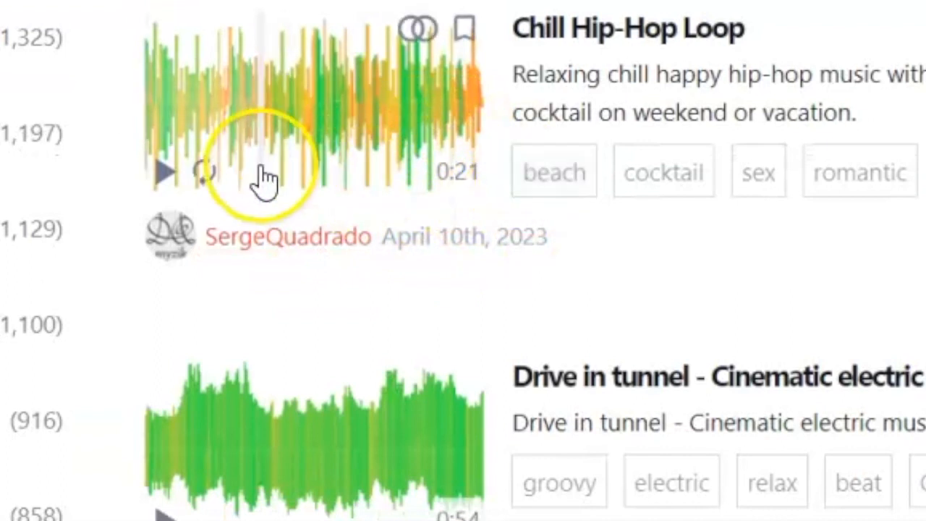
pyautogui.scroll(-9, 265, 181)
pyautogui.scroll(-5, 265, 181)
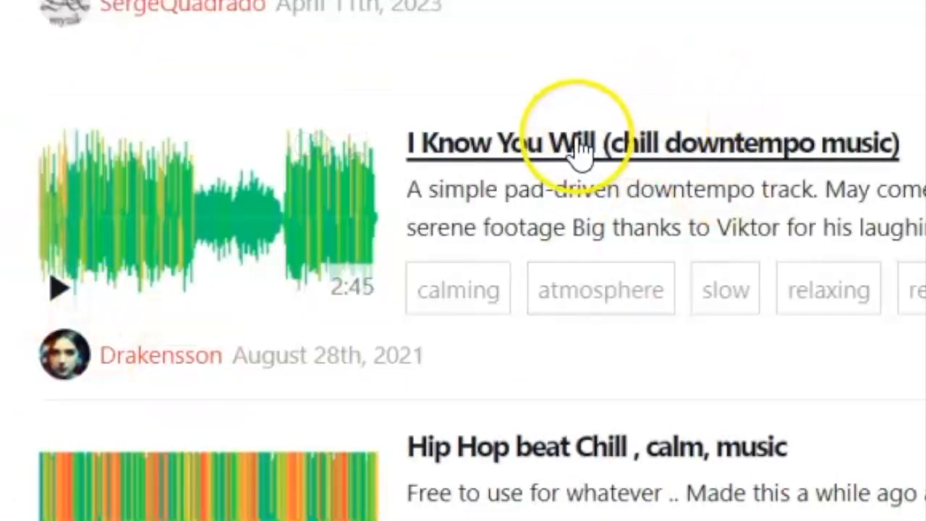
pyautogui.click(620, 161)
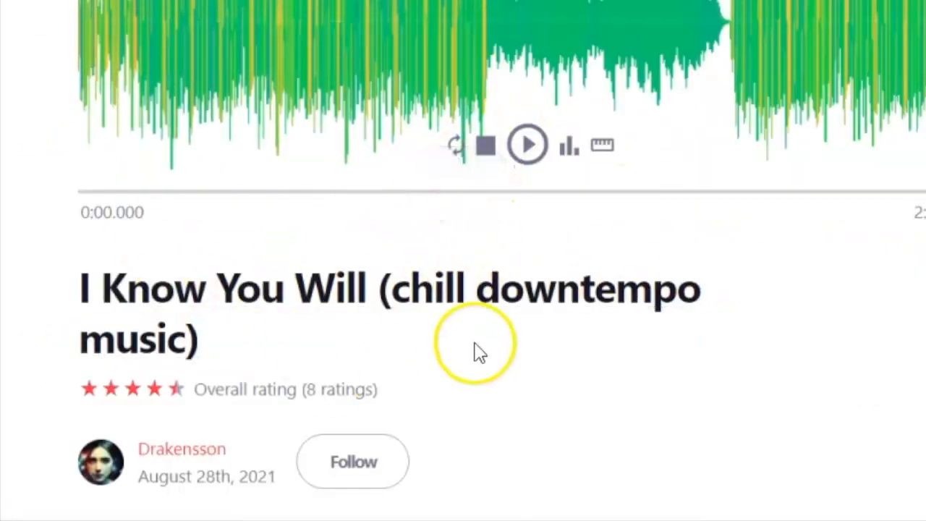
# Download the song I Know You Will (chill downtempo music) as an MP3 and dismiss the download notice
pyautogui.scroll(-2, 475, 351)
pyautogui.scroll(-2, 282, 284)
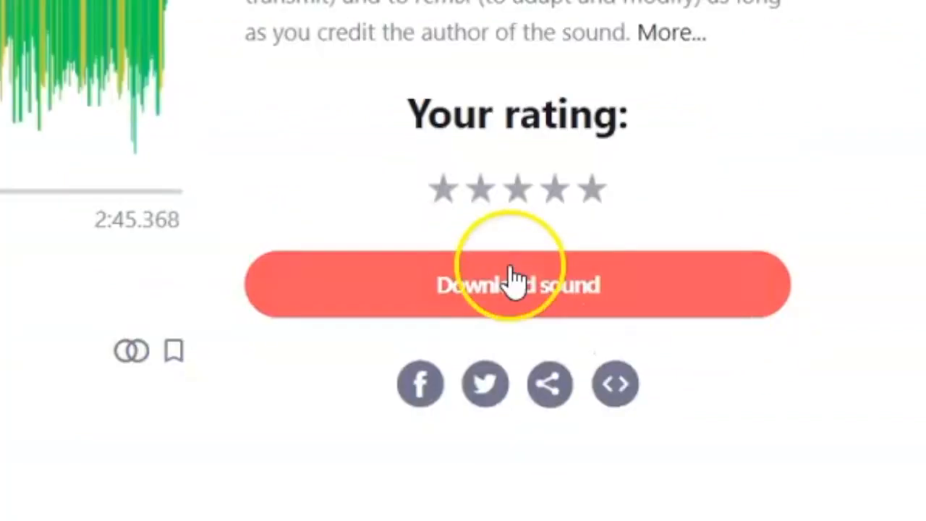
pyautogui.click(516, 302)
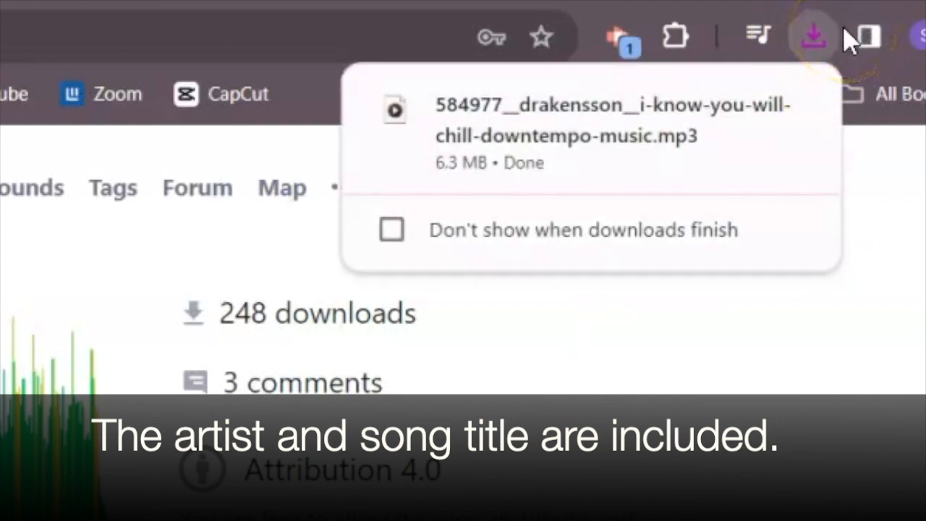
pyautogui.moveTo(533, 123)
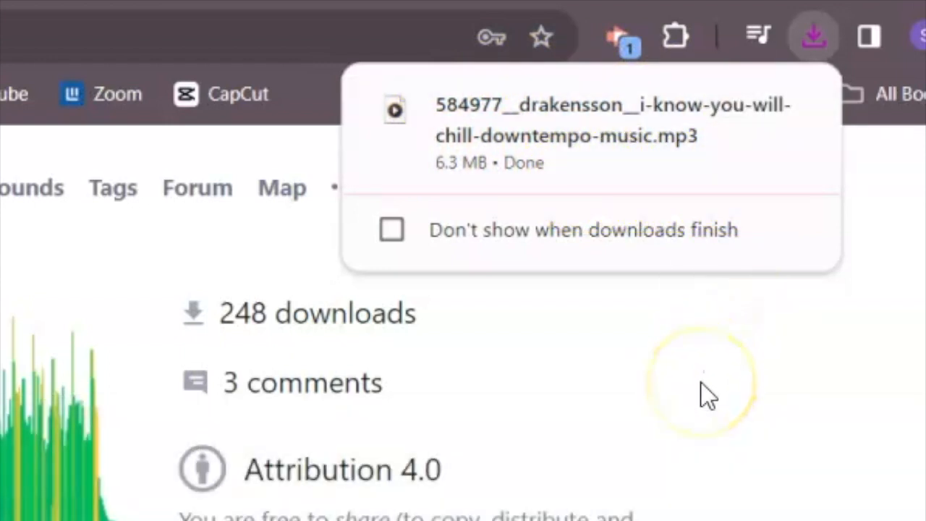
pyautogui.click(701, 383)
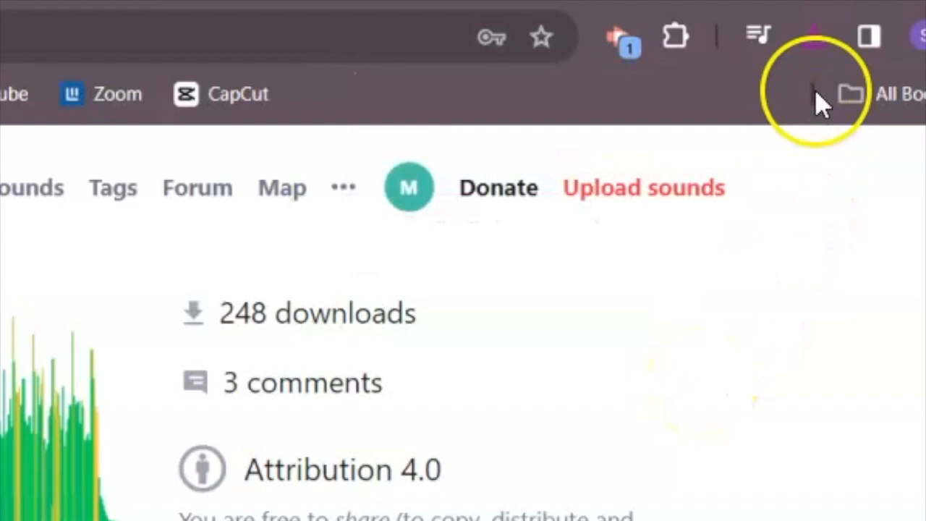
# Show the downloaded MP3 in its folder, move it to the desktop and minimize the folder window
pyautogui.click(813, 44)
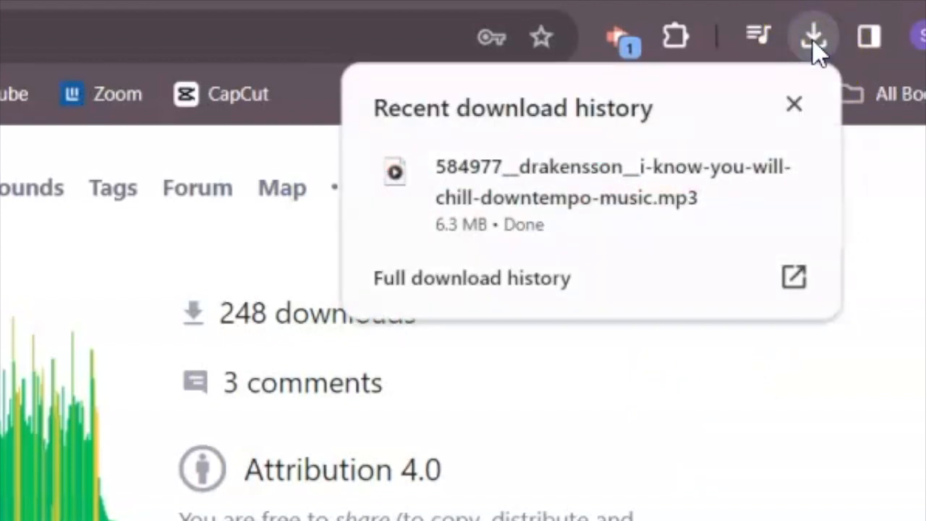
pyautogui.moveTo(812, 148)
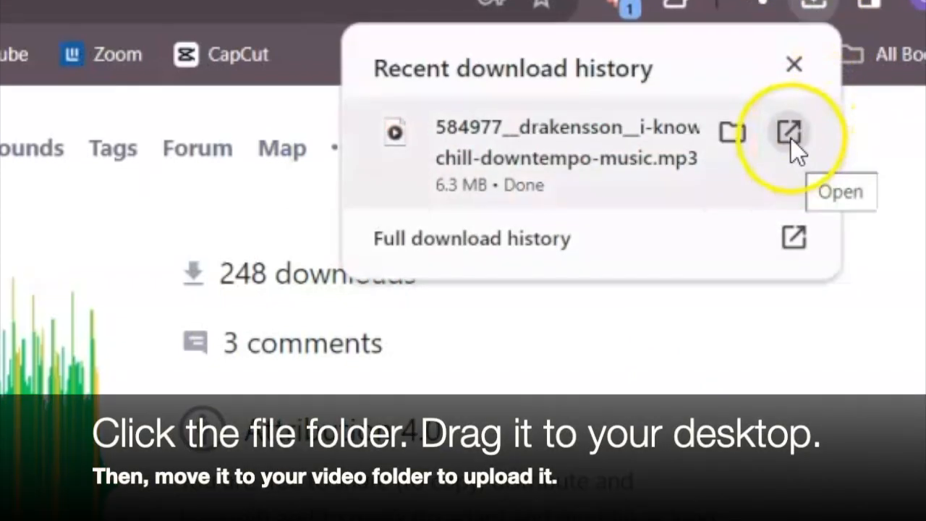
pyautogui.click(731, 136)
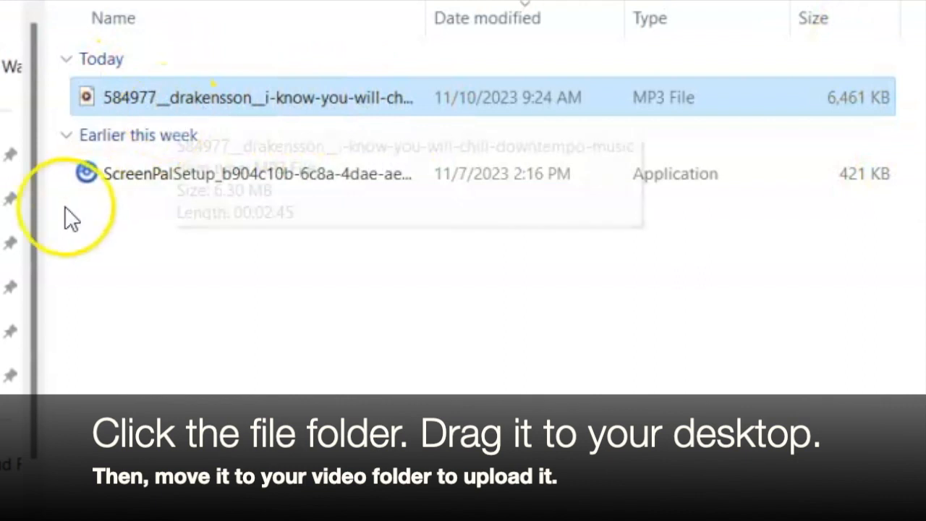
pyautogui.moveTo(136, 102); pyautogui.dragTo(49, 125)
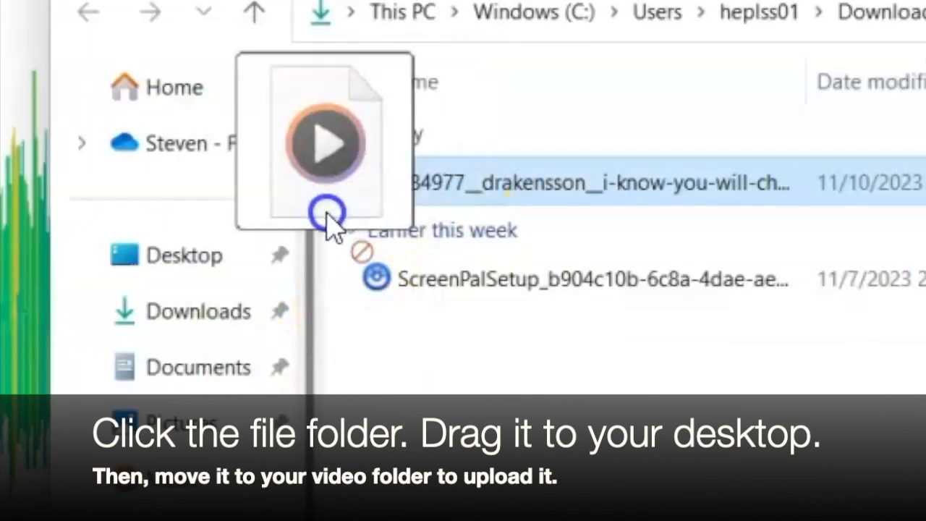
pyautogui.moveTo(327, 217); pyautogui.dragTo(200, 253)
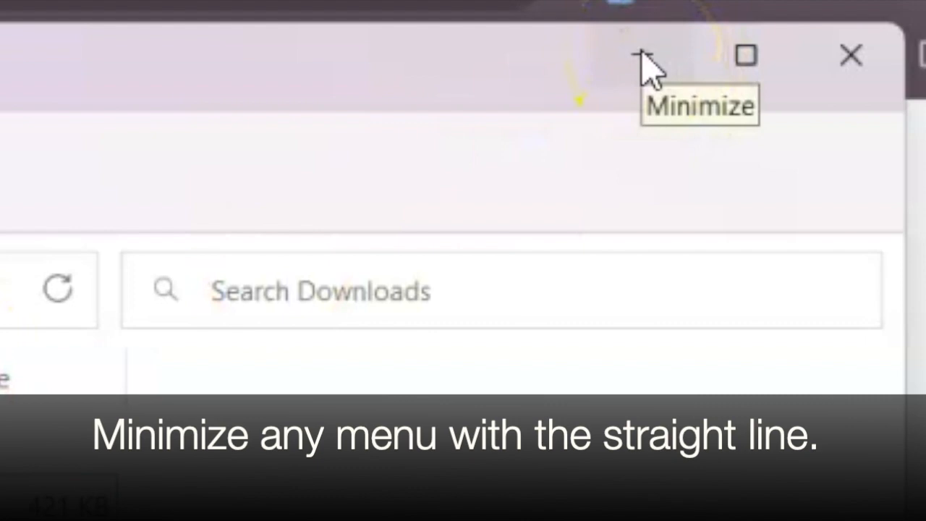
pyautogui.click(646, 58)
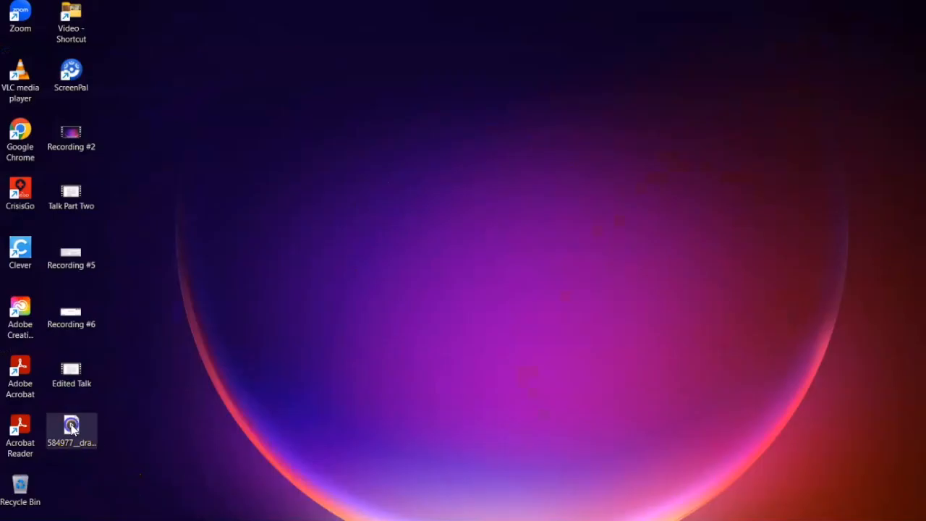
# Move the song file from the desktop into the Video shortcut folder
pyautogui.moveTo(254, 180); pyautogui.dragTo(174, 141)
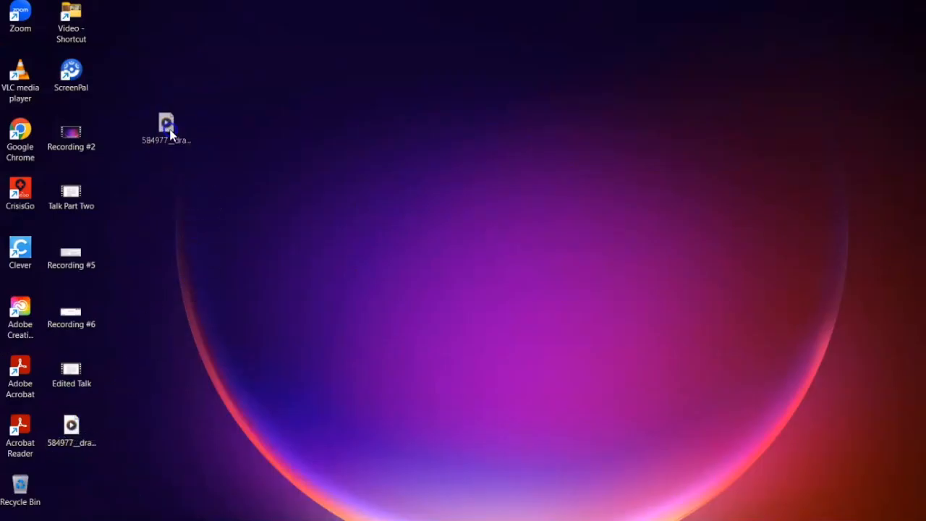
pyautogui.moveTo(107, 49); pyautogui.dragTo(72, 16)
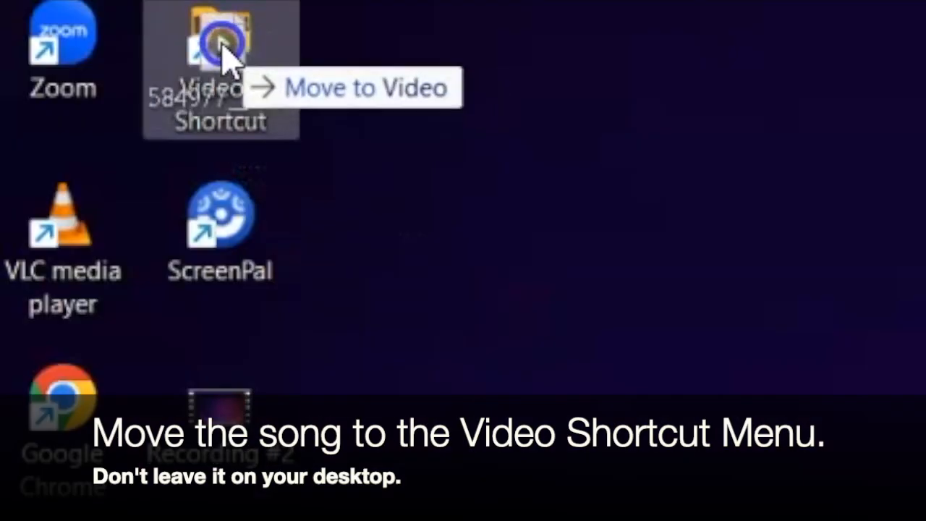
pyautogui.moveTo(222, 46); pyautogui.dragTo(221, 47)
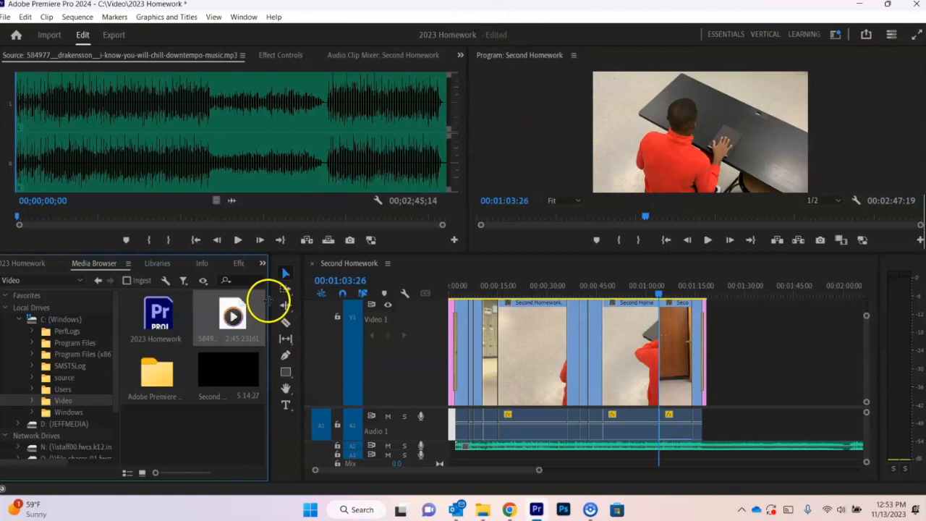
# In Premiere Pro, widen the Media Browser panel group and look through its Libraries, Info and Effects panels
pyautogui.moveTo(268, 300); pyautogui.dragTo(371, 307)
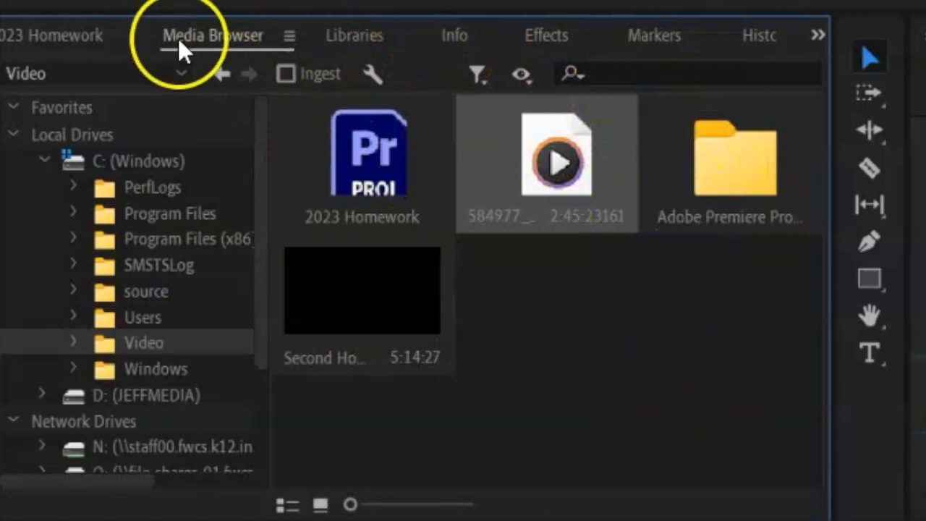
pyautogui.click(353, 37)
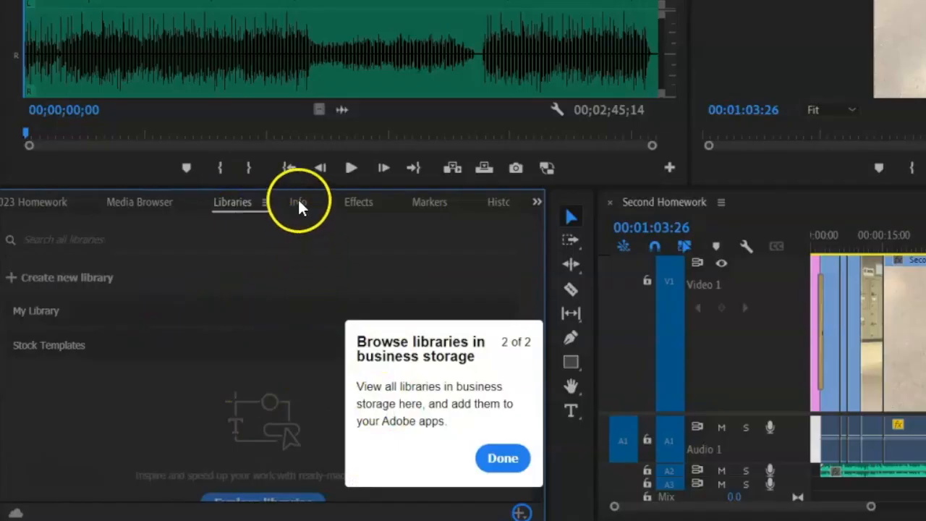
pyautogui.click(299, 203)
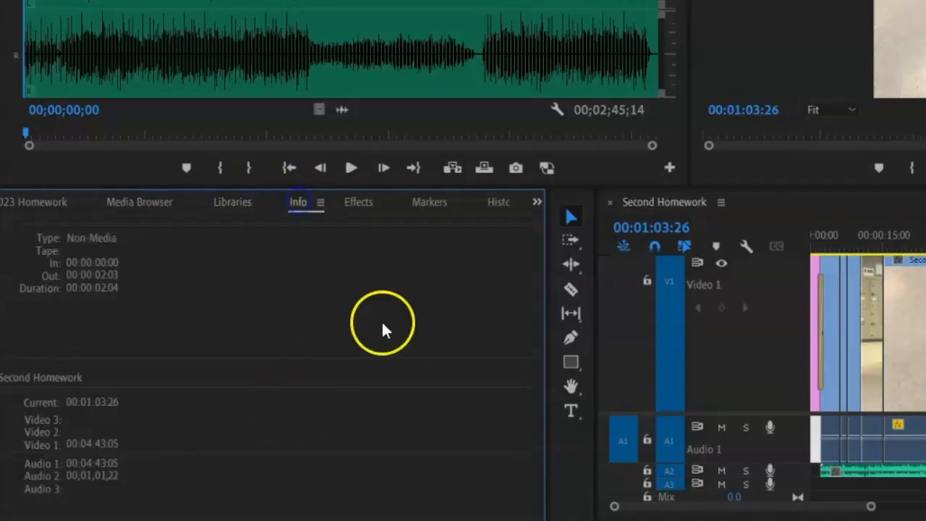
pyautogui.click(353, 202)
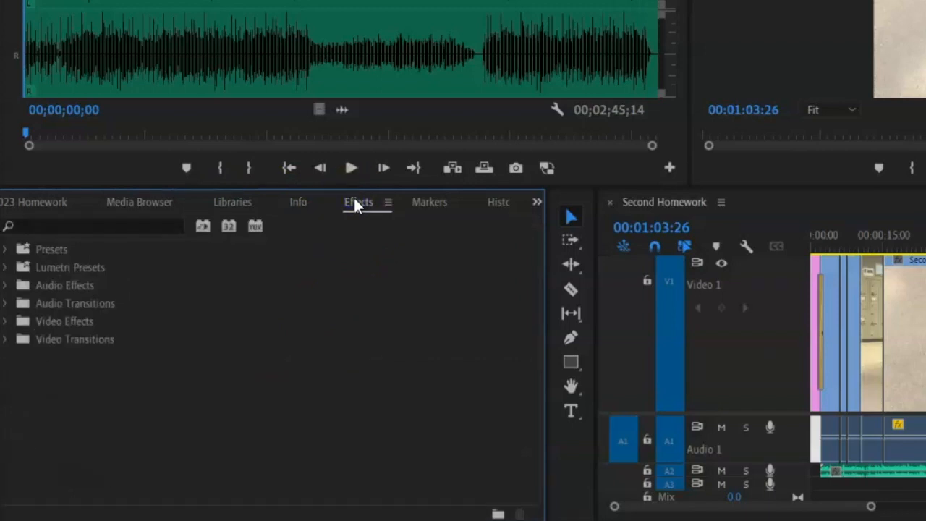
pyautogui.doubleClick(354, 201)
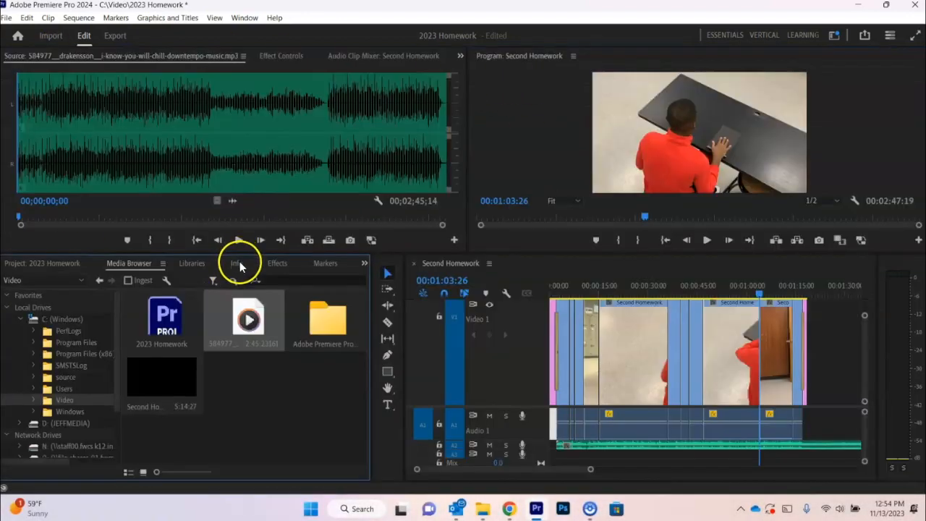
# Maximize the Info panel, switch to the Media Browser and restore the panel group to normal size
pyautogui.click(238, 264)
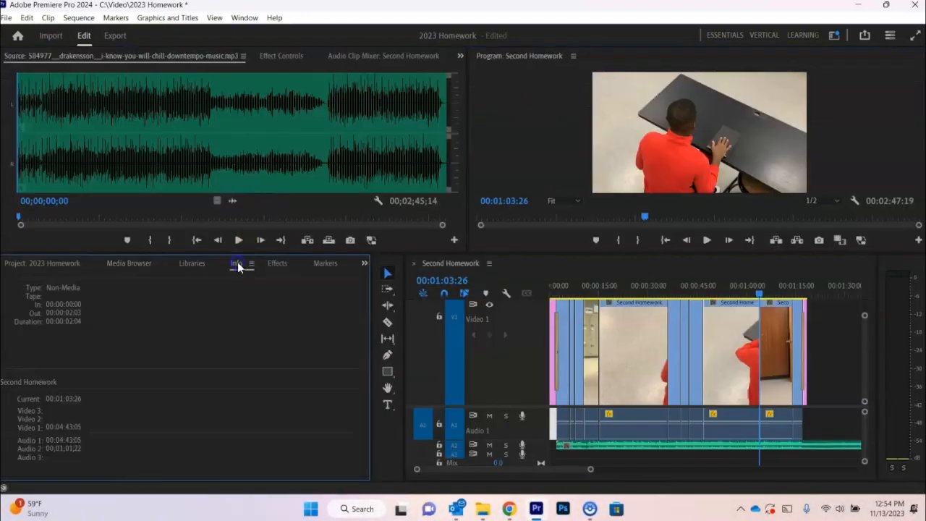
pyautogui.doubleClick(238, 265)
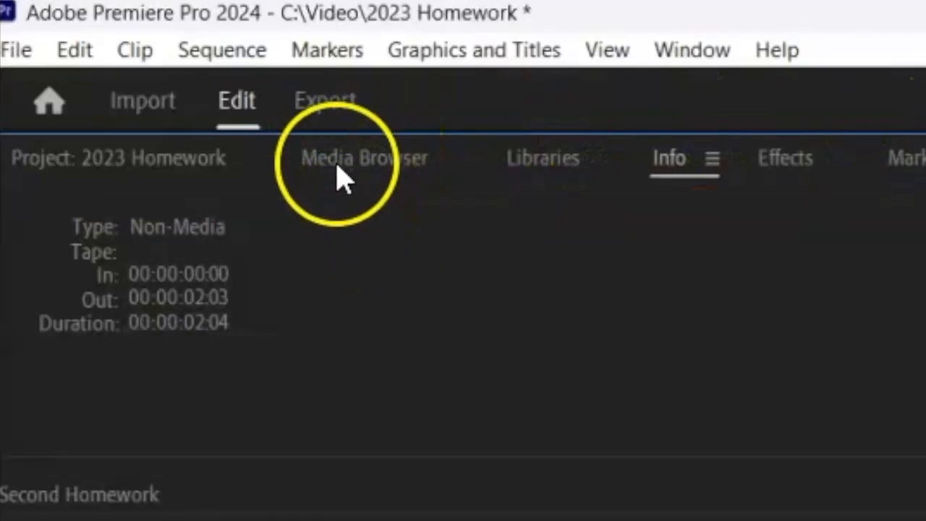
pyautogui.click(338, 172)
pyautogui.doubleClick(338, 164)
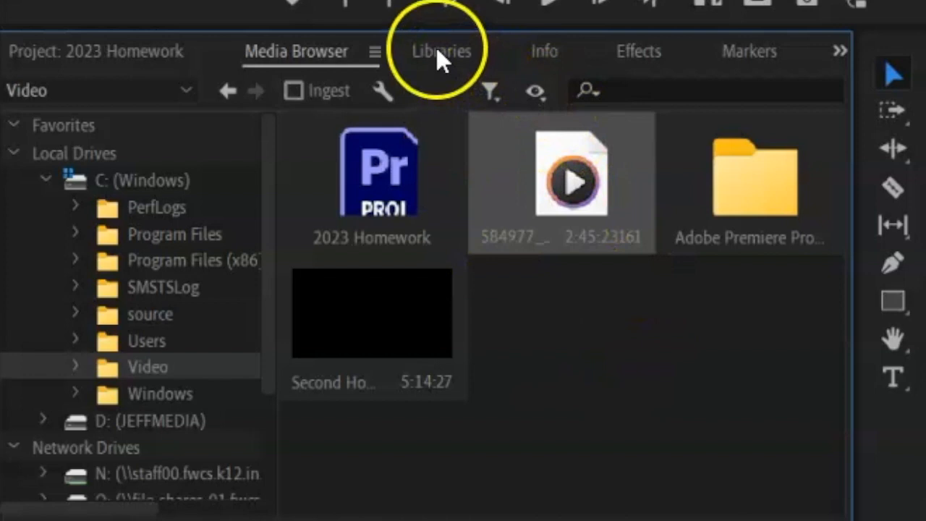
# View the Libraries, Info and Effects panels and return to the Media Browser
pyautogui.click(436, 49)
pyautogui.click(539, 49)
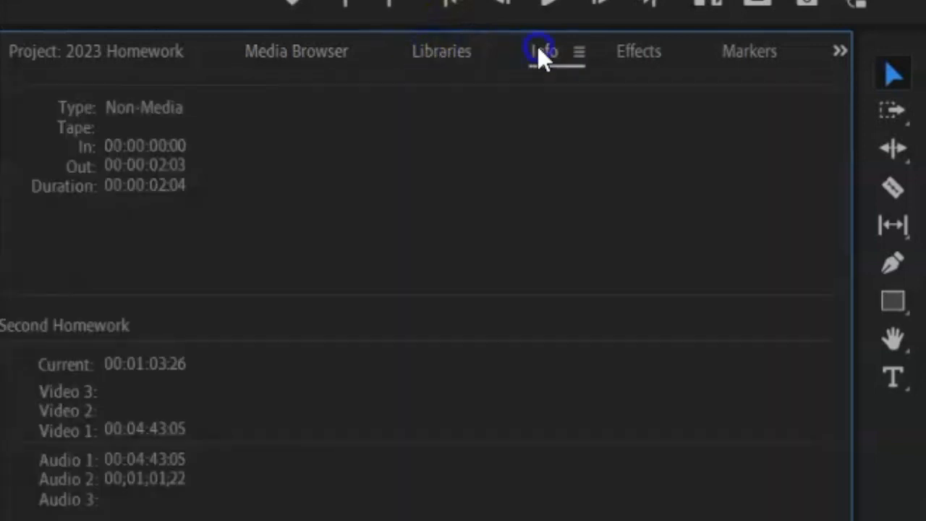
pyautogui.click(645, 54)
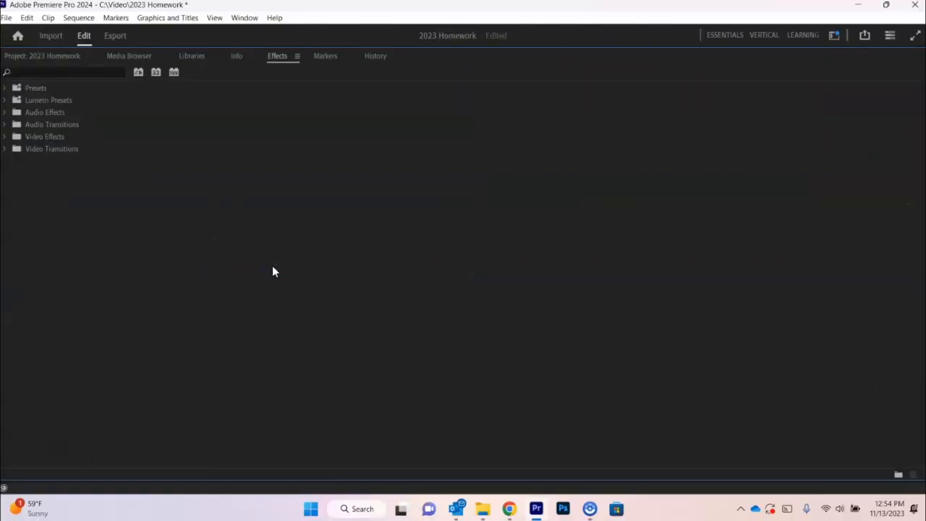
pyautogui.click(130, 58)
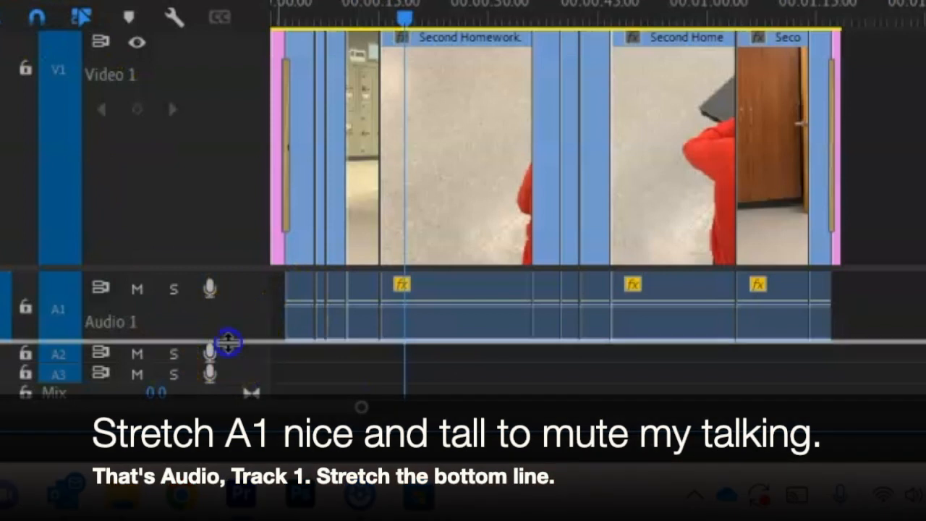
# Make the Audio 1 track taller and adjust the gain of all its clips by -96 dB
pyautogui.moveTo(227, 343); pyautogui.dragTo(243, 302)
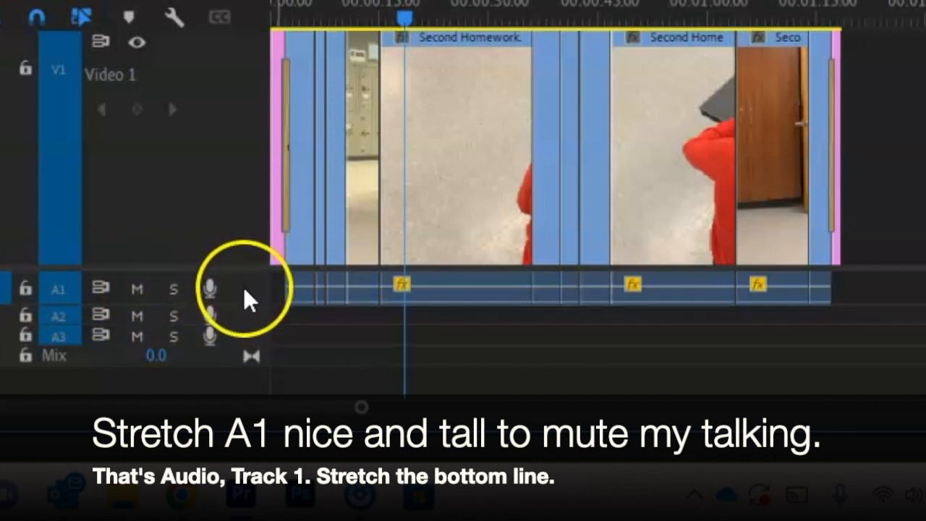
pyautogui.moveTo(243, 302); pyautogui.dragTo(244, 347)
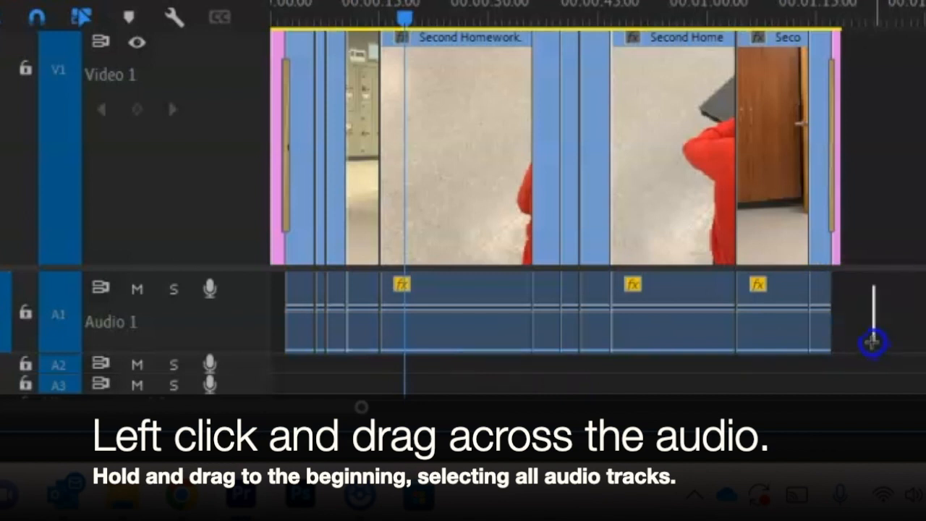
pyautogui.moveTo(852, 337); pyautogui.dragTo(289, 331)
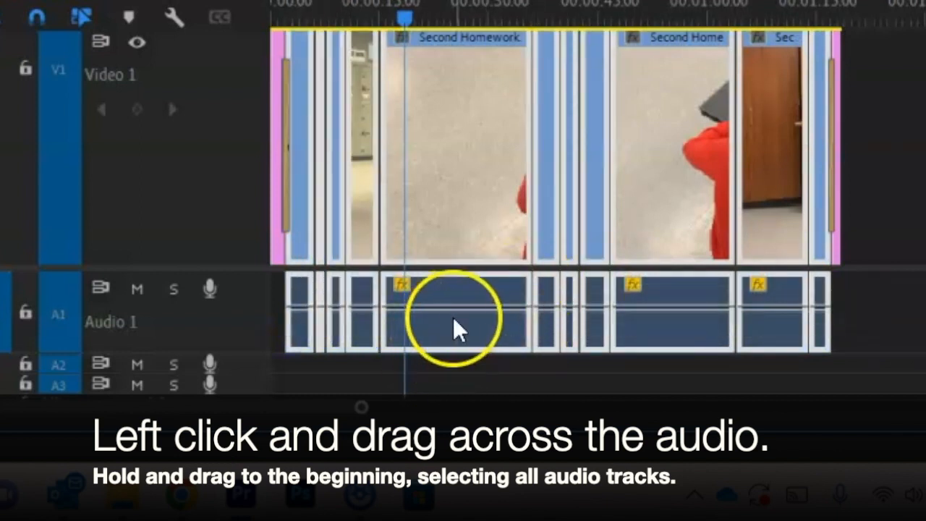
pyautogui.rightClick(651, 329)
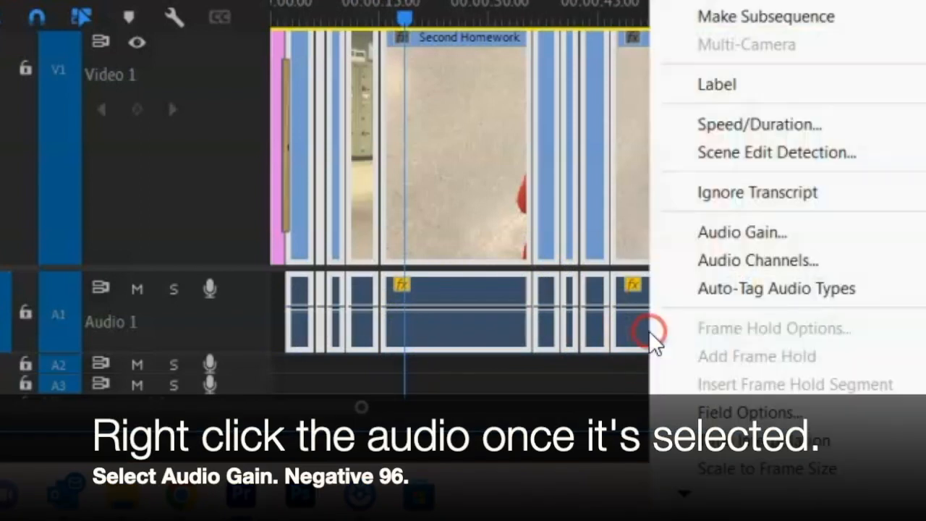
pyautogui.click(875, 245)
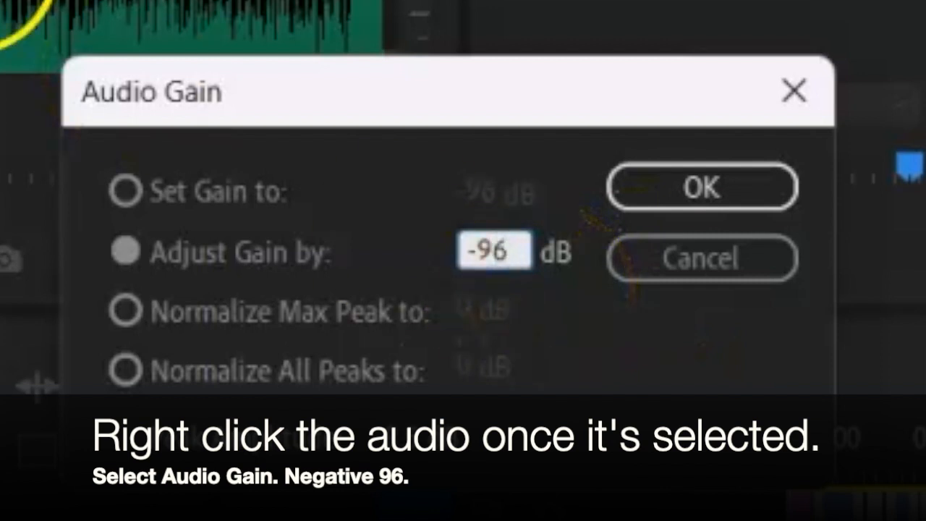
pyautogui.click(712, 195)
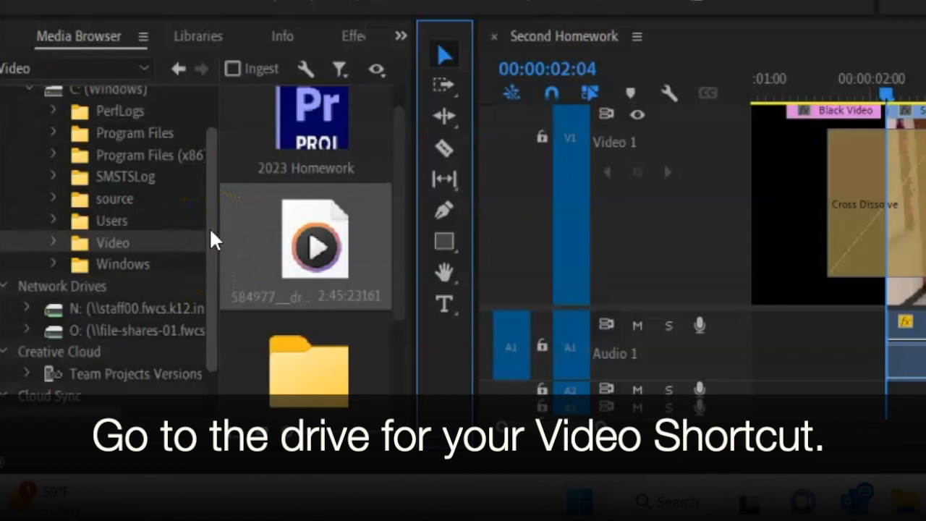
# Open the Video folder on the C: drive and place the chill downtempo song on track A2, starting at 00:00:02:04
pyautogui.click(157, 245)
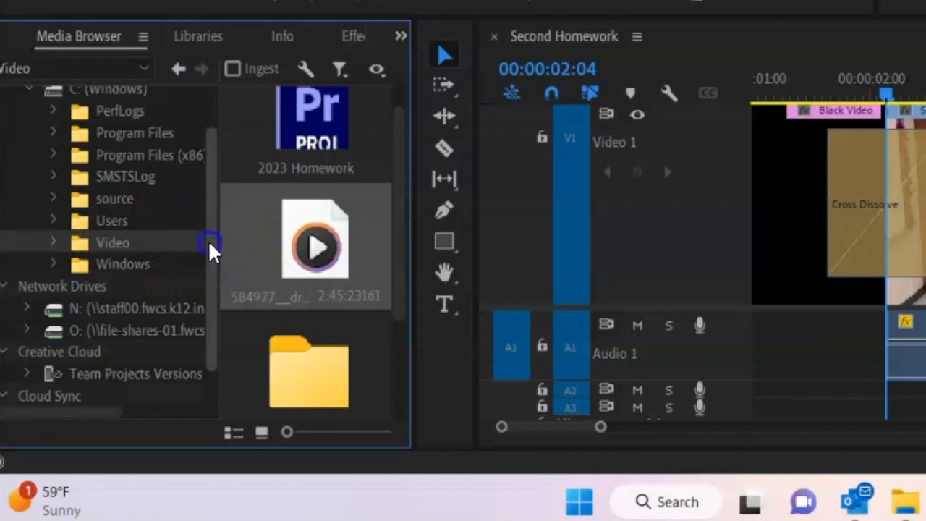
pyautogui.scroll(1, 209, 249)
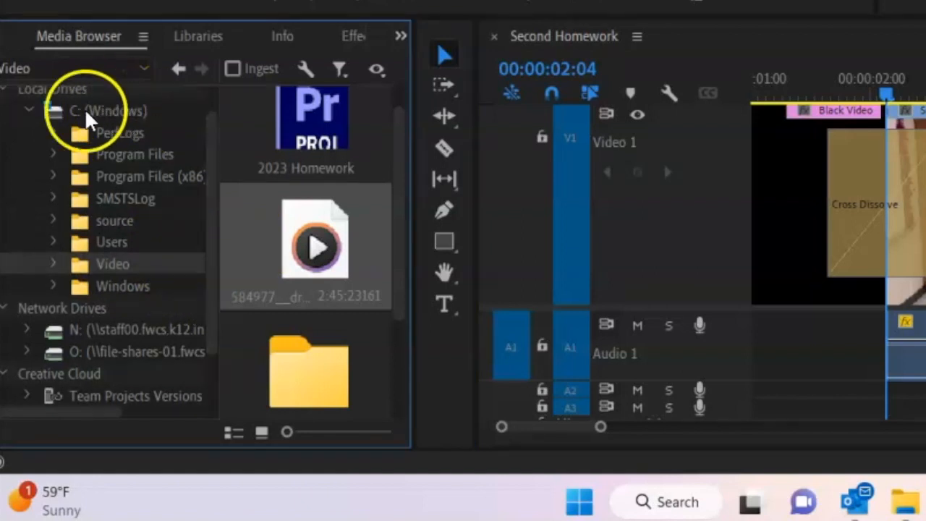
pyautogui.click(117, 114)
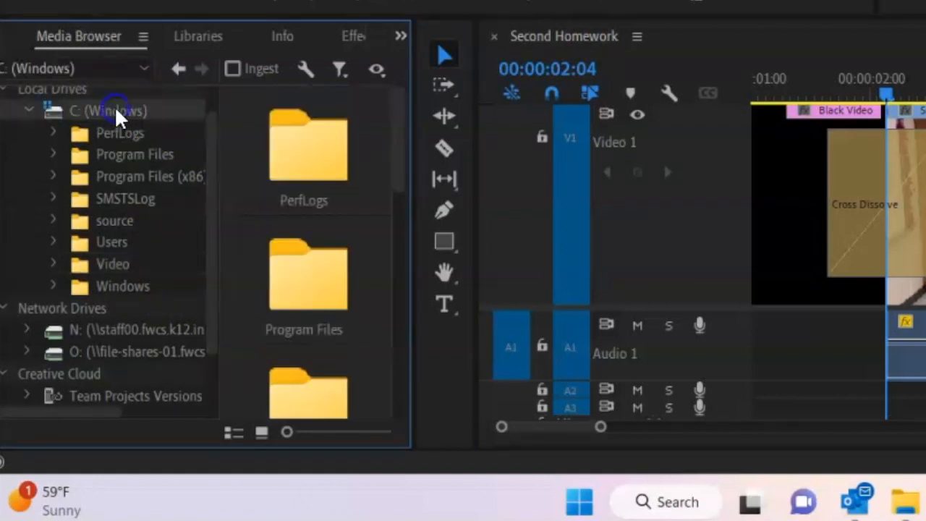
pyautogui.click(109, 266)
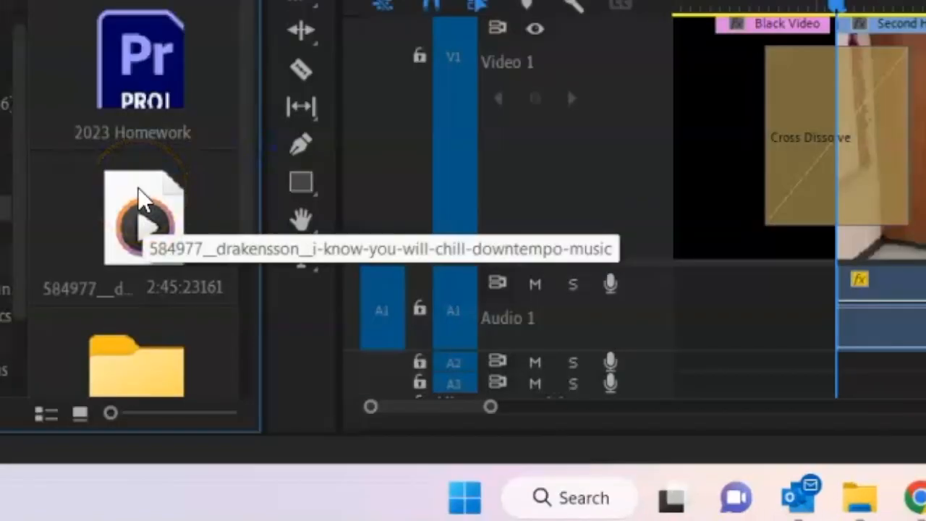
pyautogui.moveTo(313, 255); pyautogui.dragTo(485, 264)
pyautogui.moveTo(351, 209); pyautogui.dragTo(850, 363)
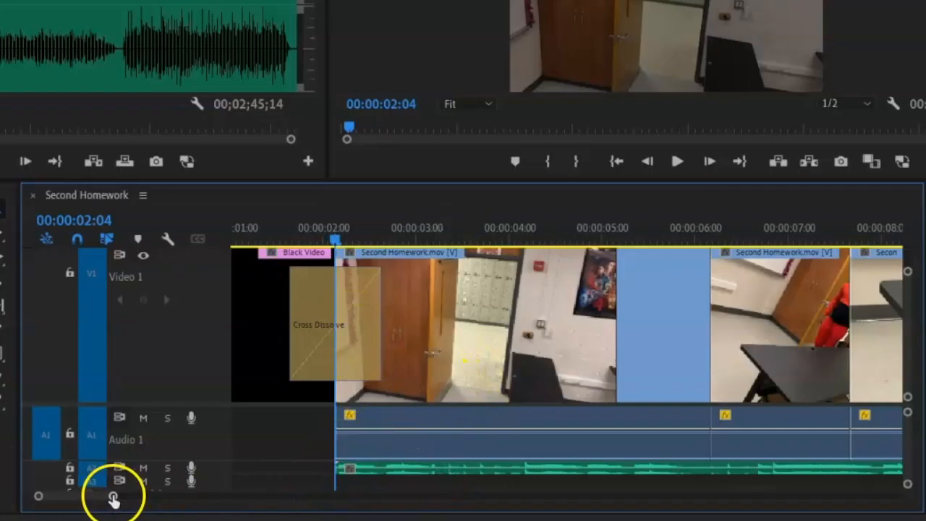
# Cut the song on A2 at 00:01:17:07, where the last shot ends, and ripple delete the remainder
pyautogui.moveTo(481, 407); pyautogui.dragTo(535, 418)
pyautogui.moveTo(143, 506)
pyautogui.mouseDown()
pyautogui.moveTo(169, 508)
pyautogui.moveTo(161, 508)
pyautogui.mouseUp()
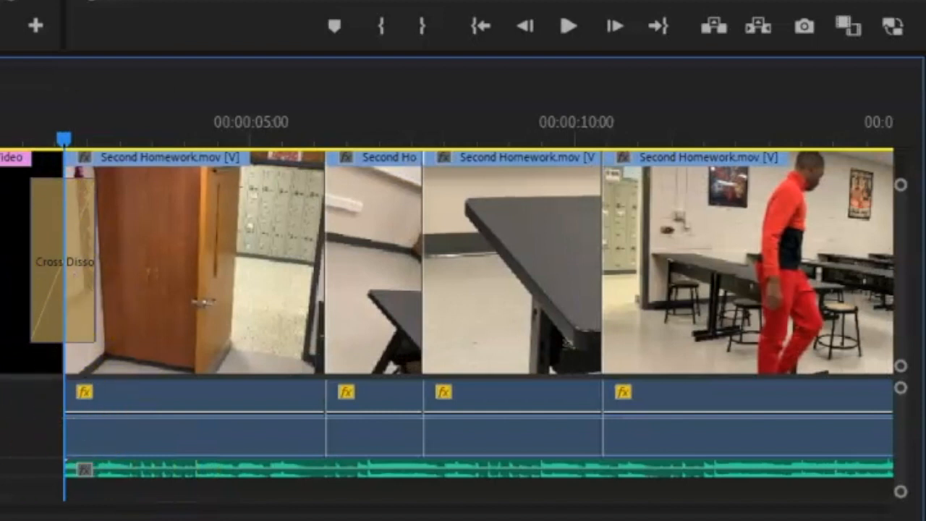
pyautogui.hscroll(20, 447, 303)
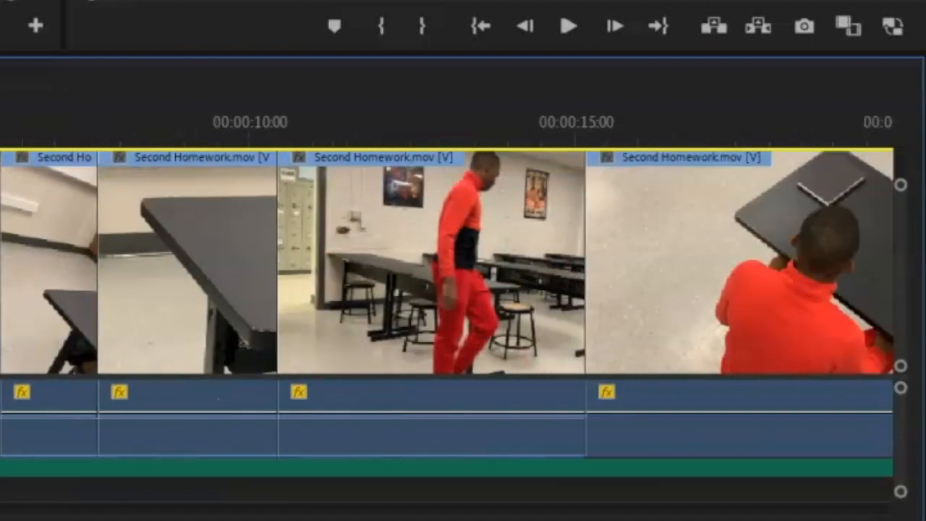
pyautogui.hscroll(1, 261, 328)
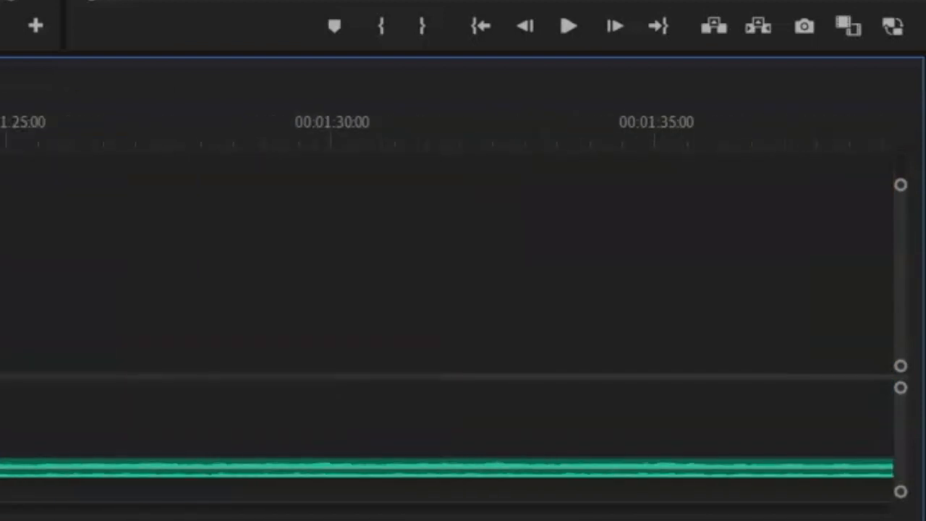
pyautogui.hscroll(-5, 261, 328)
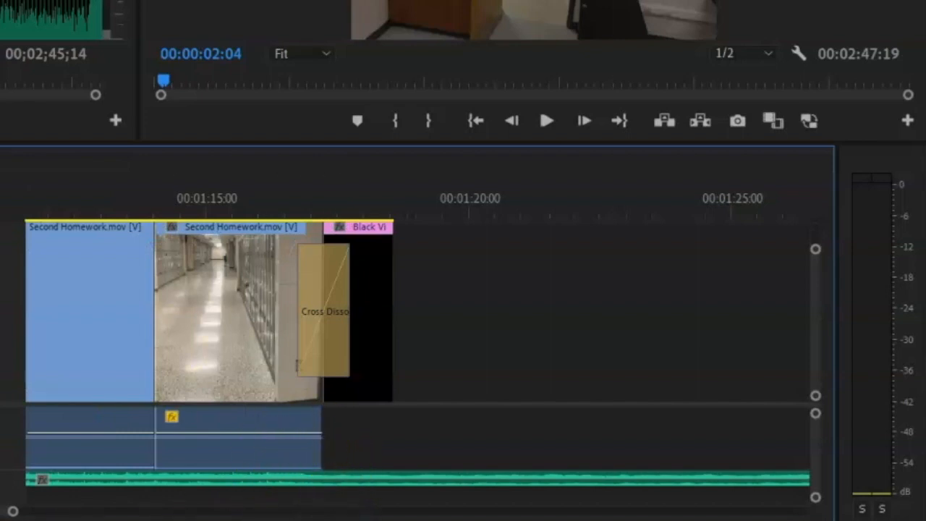
pyautogui.moveTo(112, 211); pyautogui.dragTo(321, 225)
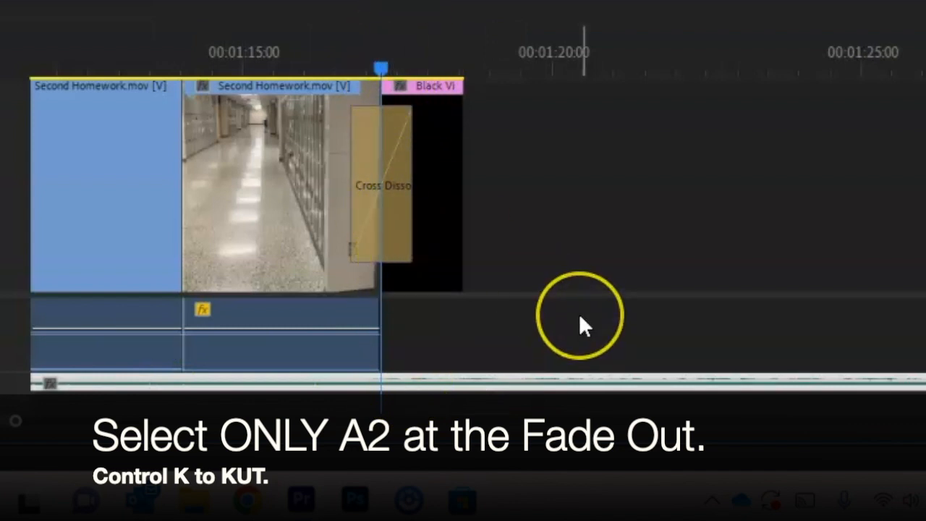
pyautogui.hotkey('ctrl', 'k')
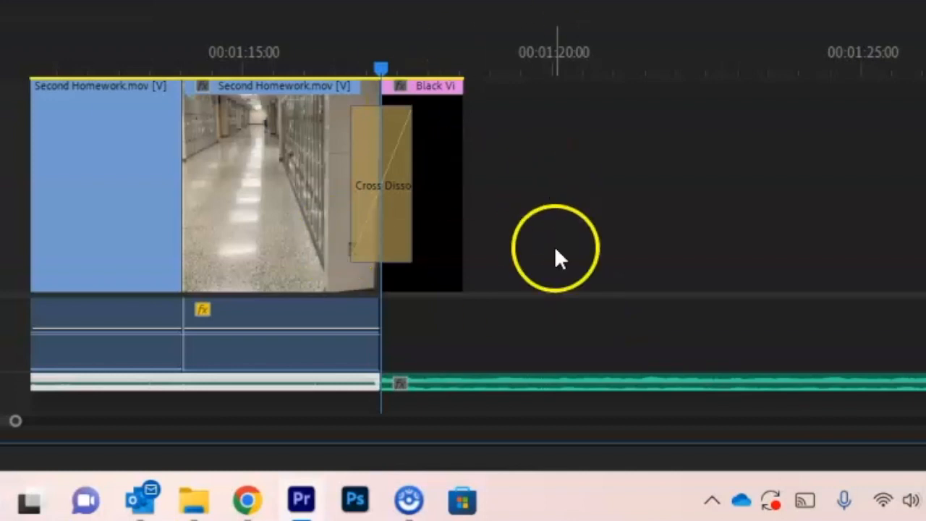
pyautogui.rightClick(629, 381)
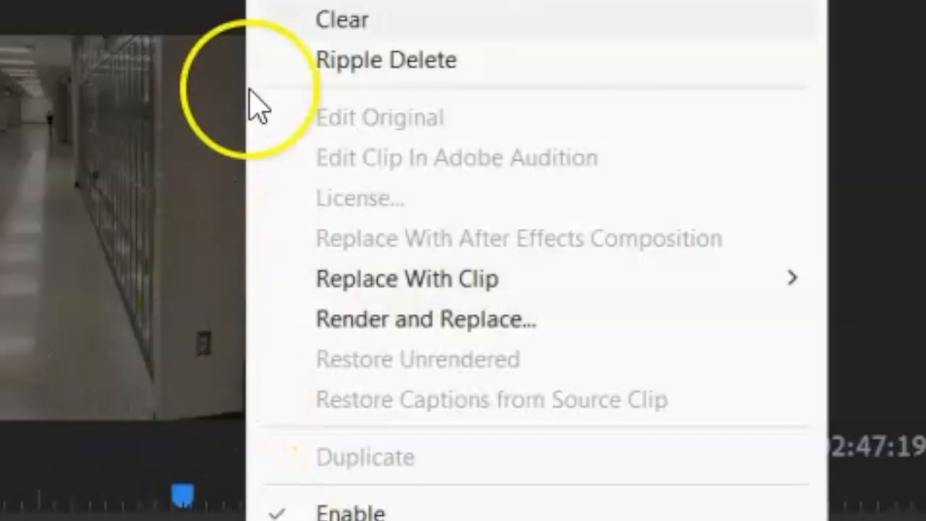
pyautogui.click(374, 64)
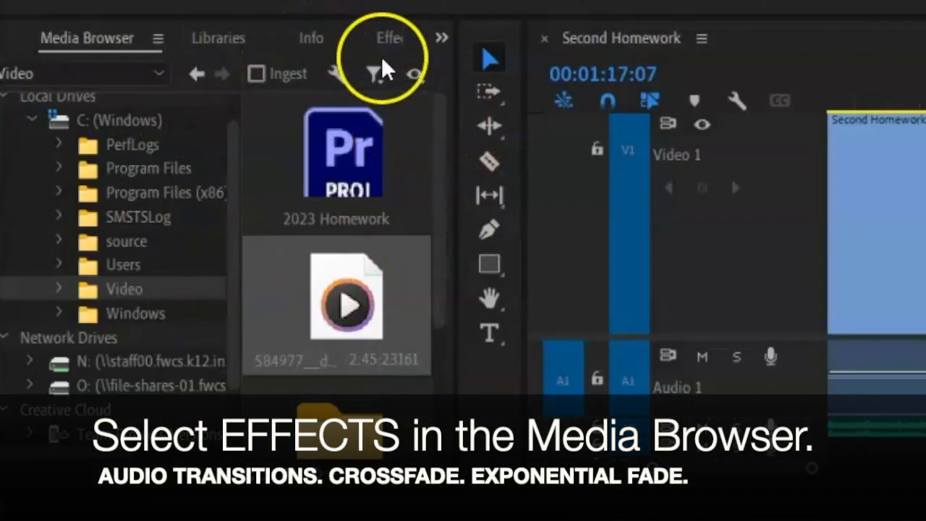
# Apply the Exponential Fade crossfade audio transition to the end of the song on A2
pyautogui.click(383, 38)
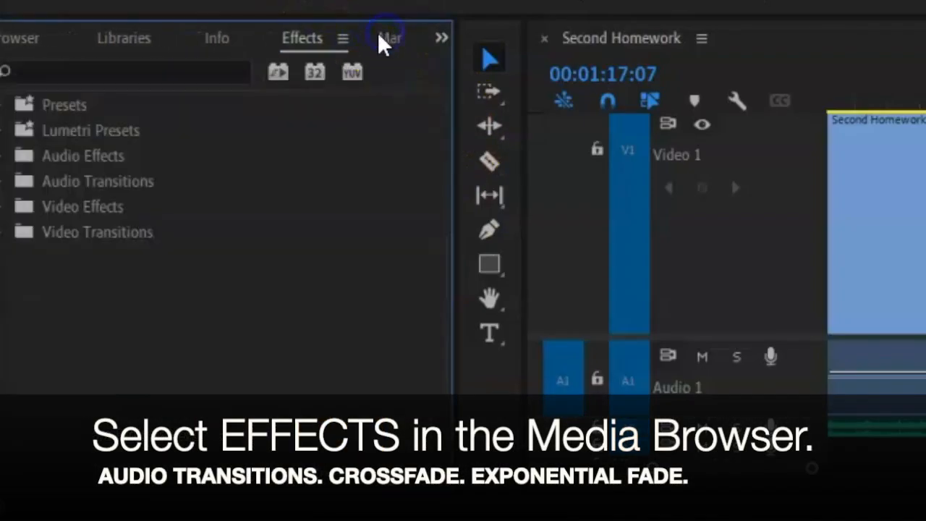
pyautogui.click(177, 184)
pyautogui.click(141, 180)
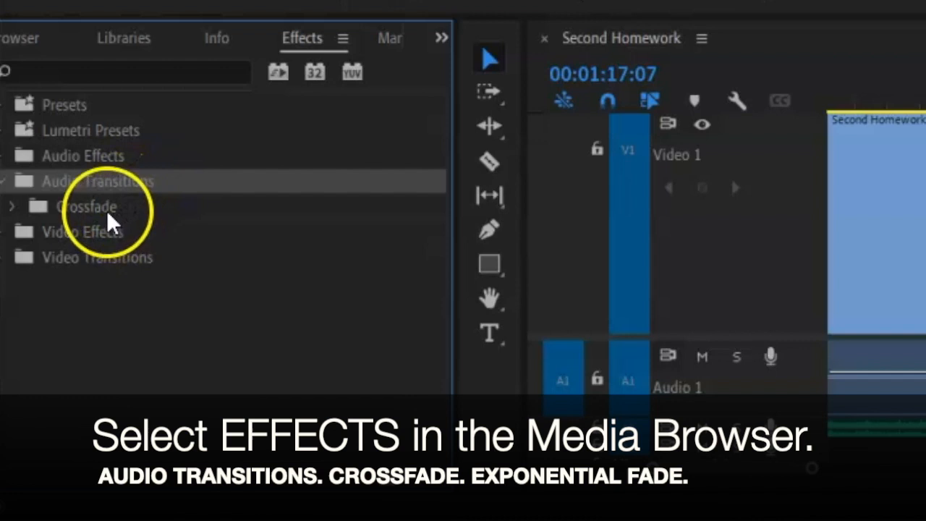
pyautogui.doubleClick(105, 208)
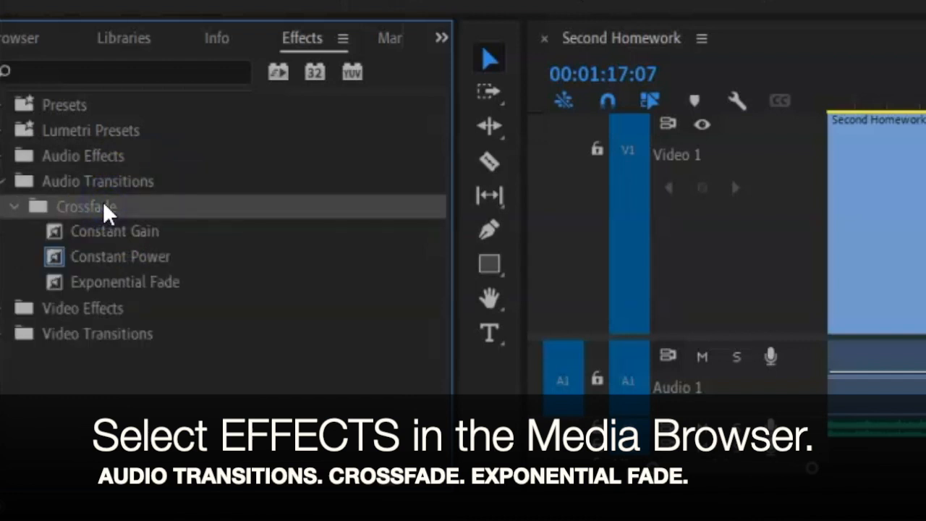
pyautogui.moveTo(98, 282); pyautogui.dragTo(925, 462)
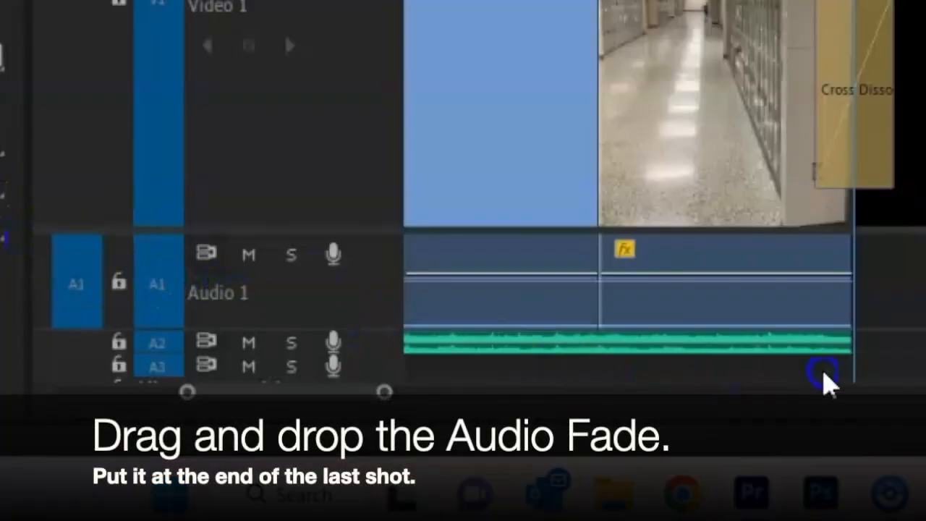
pyautogui.moveTo(833, 356); pyautogui.dragTo(833, 356)
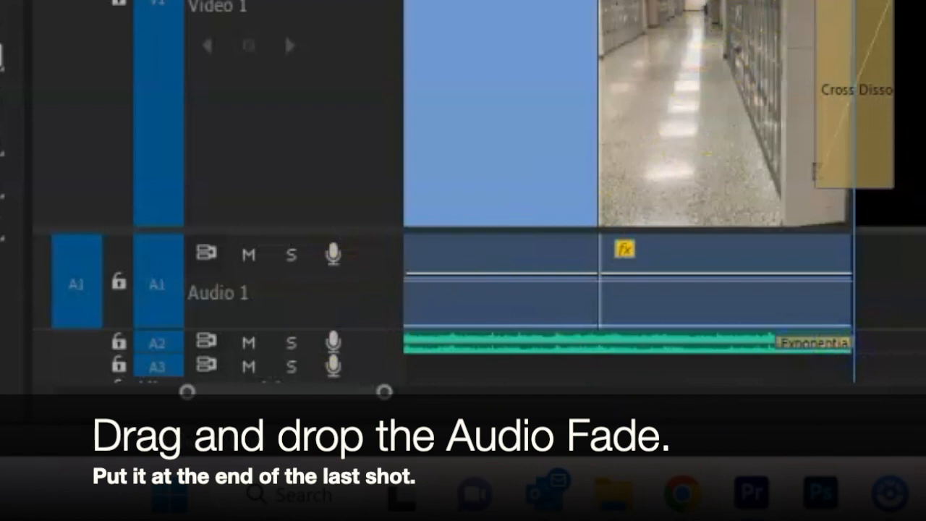